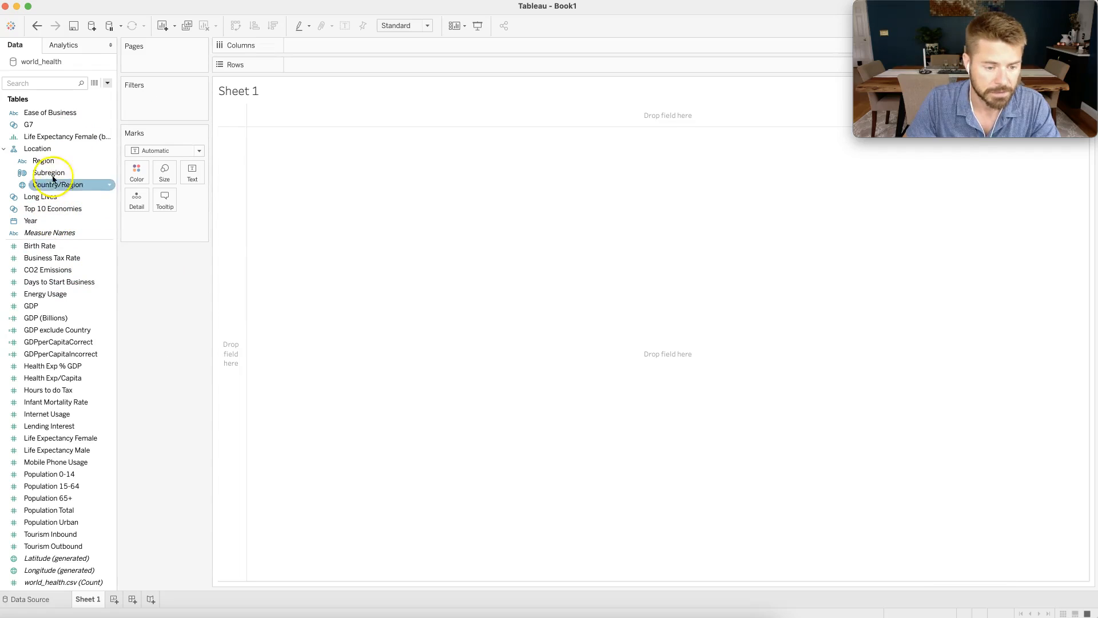
Break the rows down by Country/Region and Year, and add Population Total as a discrete row field.
{"action": "left_click_drag", "start_coordinate": [55, 184], "coordinate": [335, 66]}
{"action": "left_click_drag", "start_coordinate": [40, 220], "coordinate": [400, 62]}
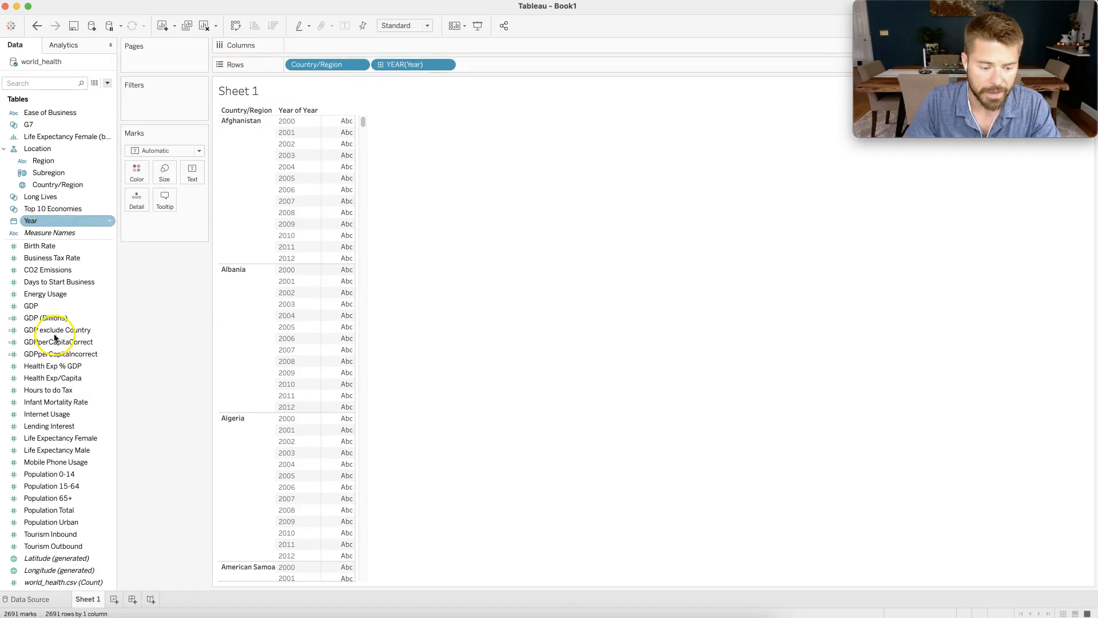
{"action": "left_click", "coordinate": [68, 477]}
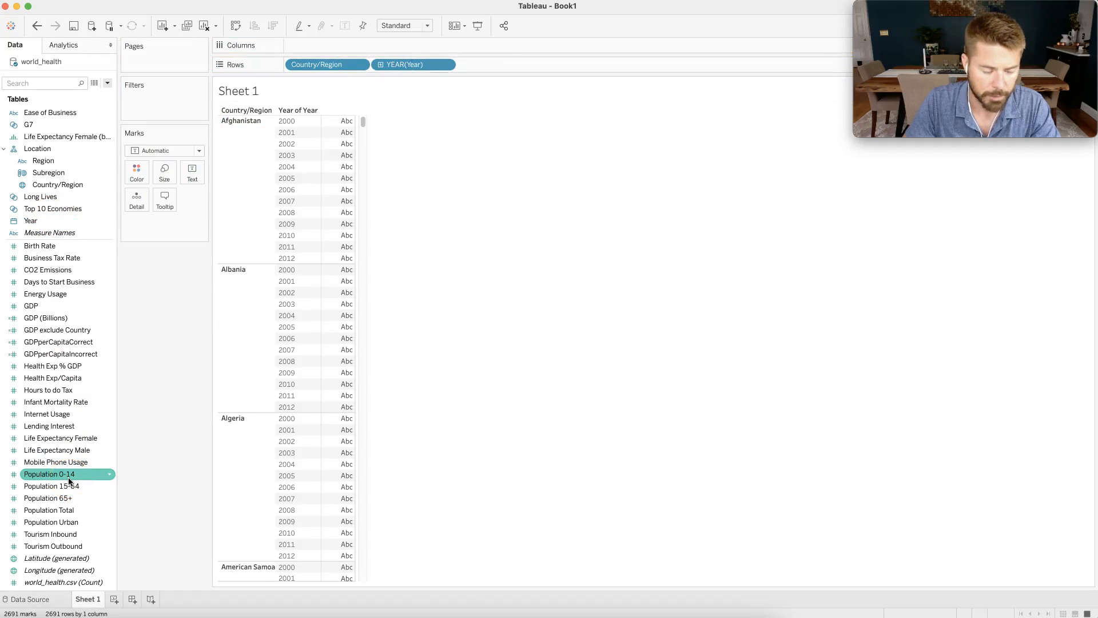
{"action": "left_click_drag", "start_coordinate": [63, 509], "coordinate": [510, 65]}
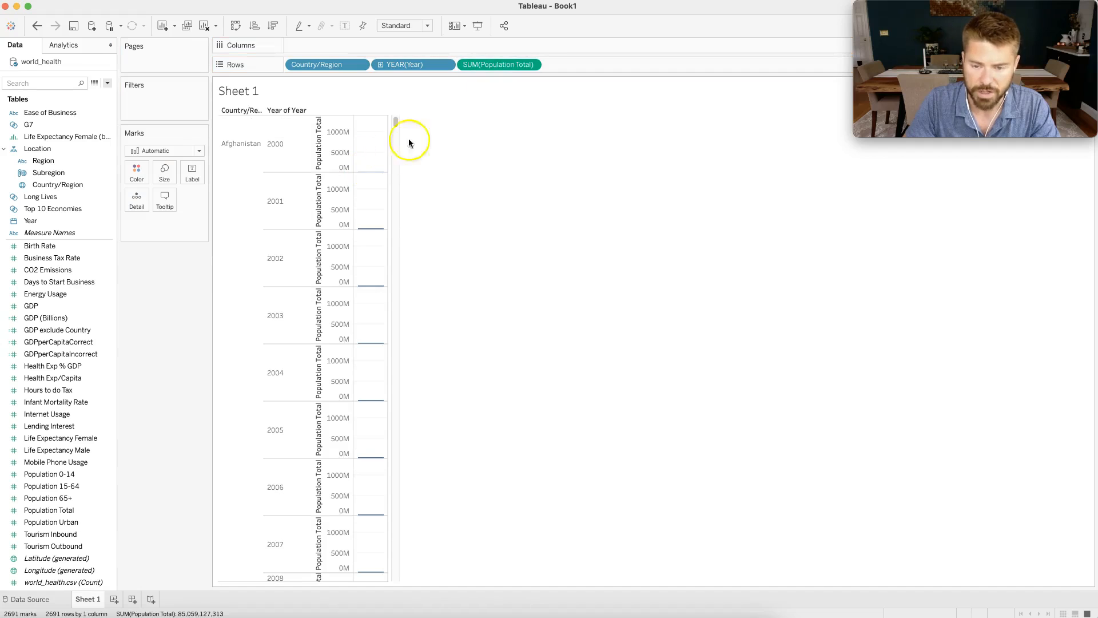
{"action": "left_click", "coordinate": [531, 65]}
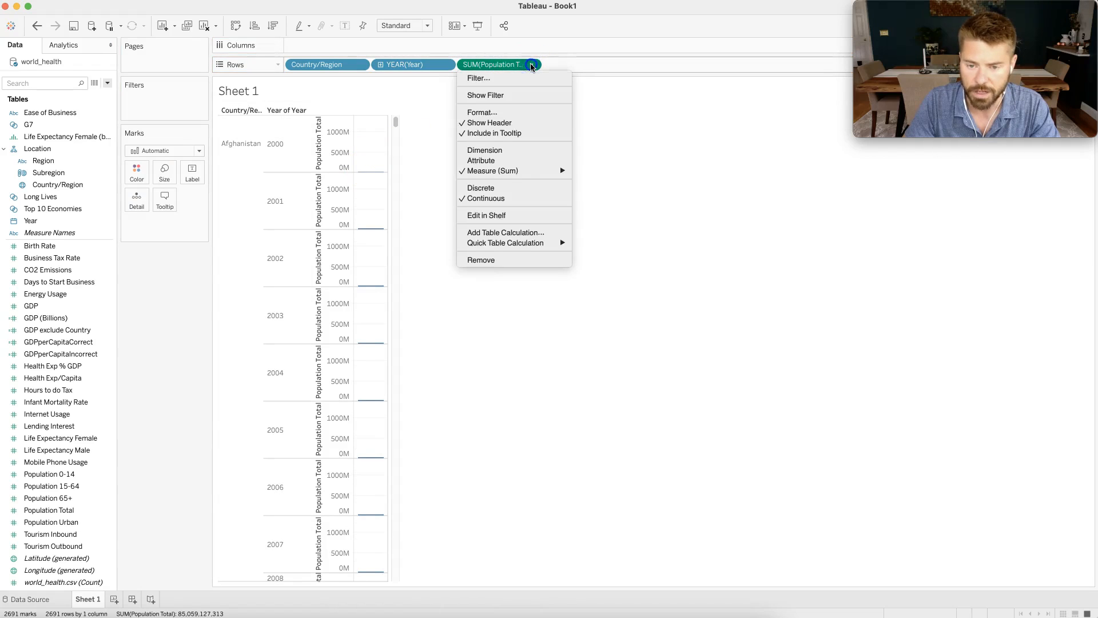
{"action": "left_click", "coordinate": [501, 191]}
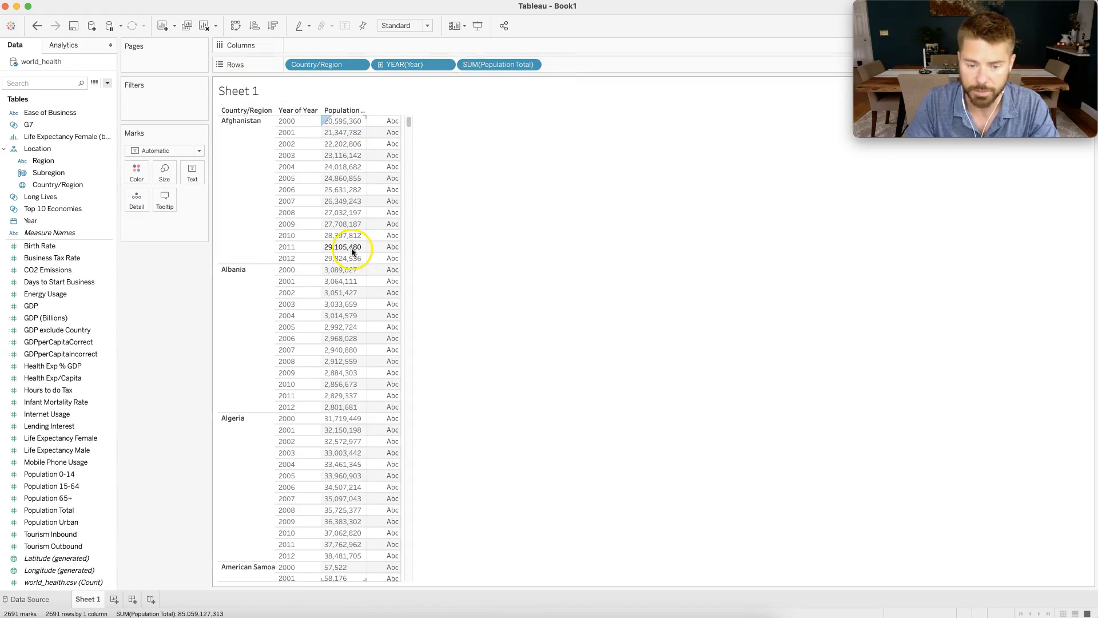
Add Population Urban to the rows as a discrete field and widen its column to fit the full heading.
{"action": "left_click", "coordinate": [60, 522]}
{"action": "left_click_drag", "start_coordinate": [60, 522], "coordinate": [594, 64]}
{"action": "left_click", "coordinate": [616, 66]}
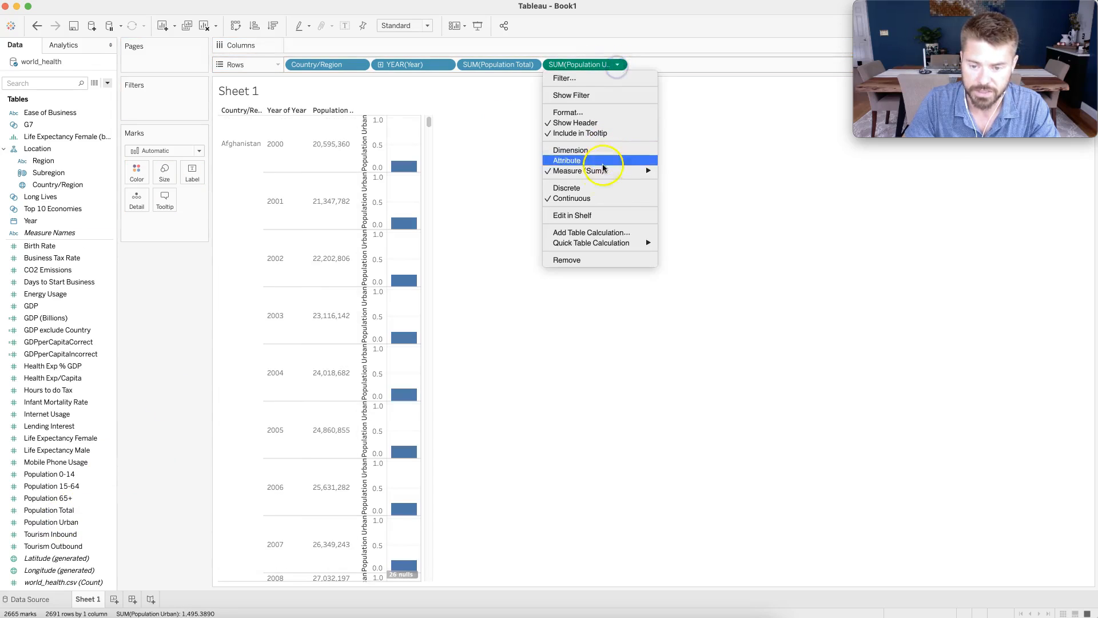
{"action": "left_click", "coordinate": [602, 184]}
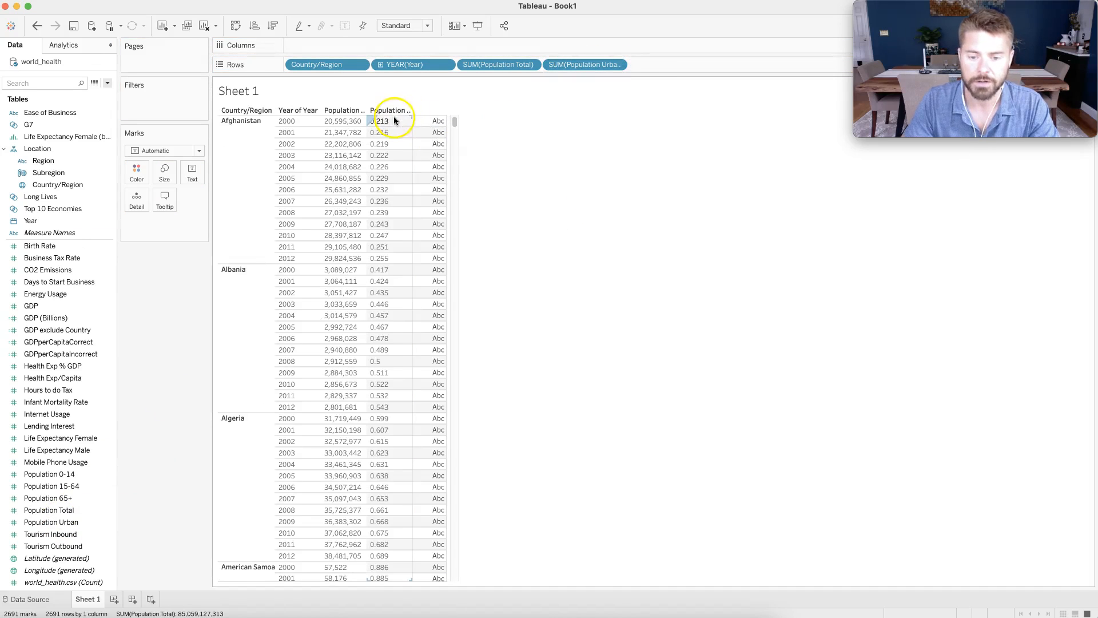
{"action": "left_click_drag", "start_coordinate": [412, 122], "coordinate": [434, 127]}
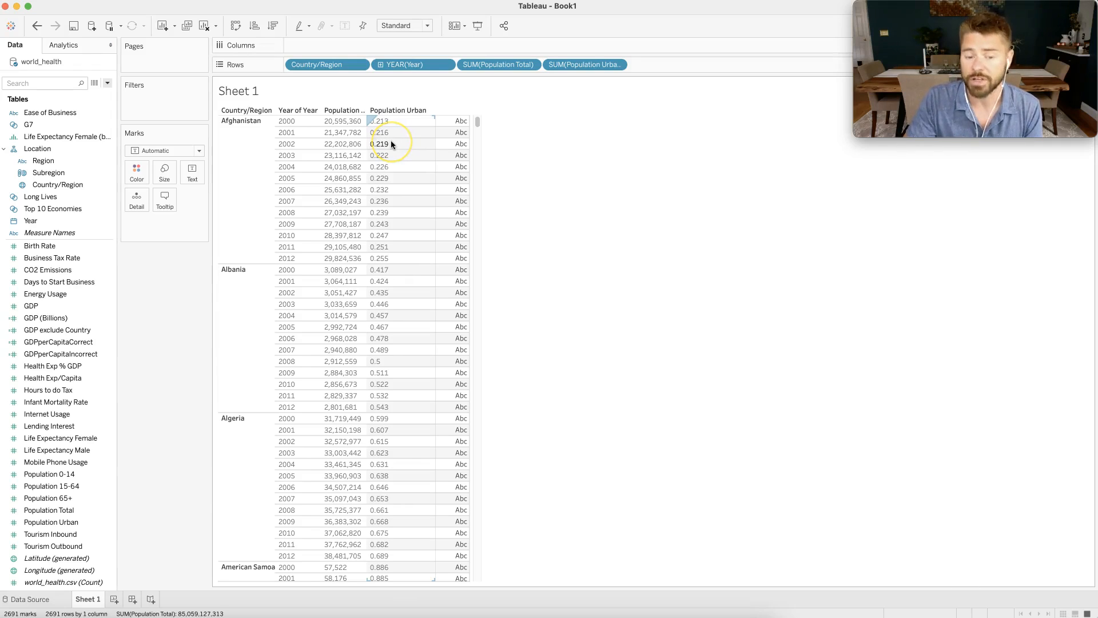
{"action": "left_click", "coordinate": [328, 113]}
{"action": "left_click", "coordinate": [386, 121]}
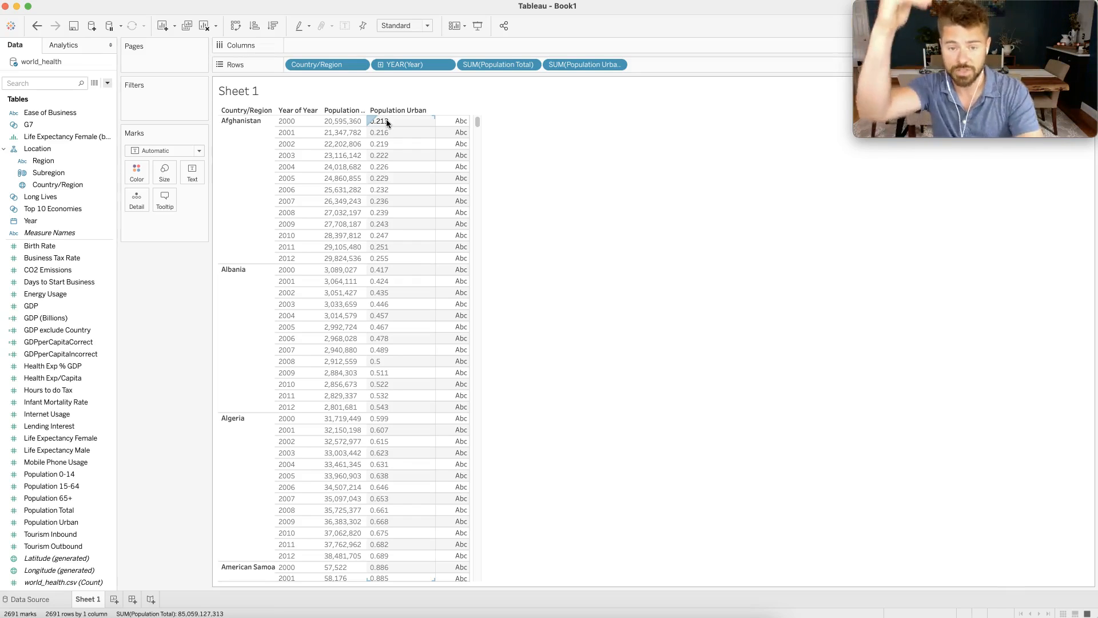
{"action": "left_click", "coordinate": [660, 278]}
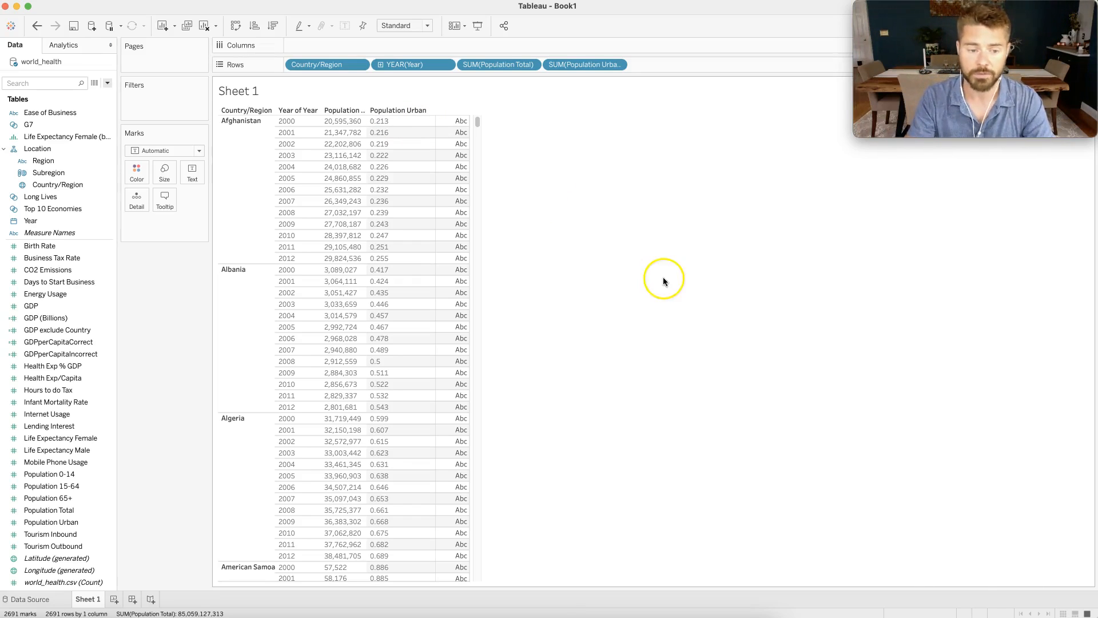
Create a calculated field named Total Urban Population.
{"action": "left_click", "coordinate": [108, 84]}
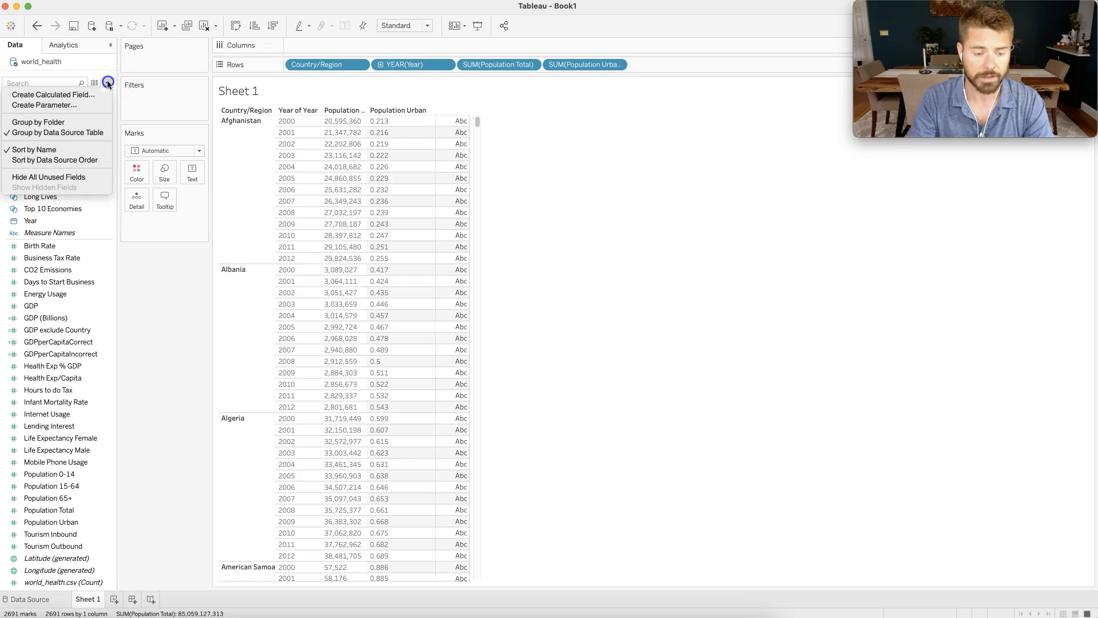
{"action": "left_click", "coordinate": [99, 92]}
{"action": "left_click", "coordinate": [230, 367]}
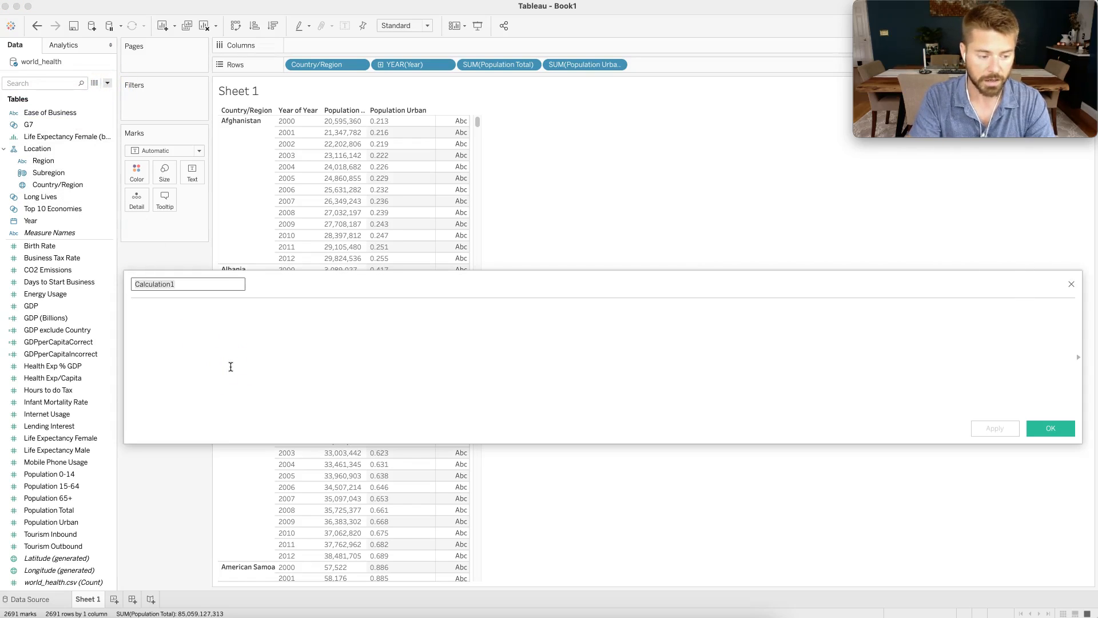
{"action": "type", "text": "Urb"}
{"action": "type", "text": "a"}
{"action": "key", "text": "super+a"}
{"action": "type", "text": "Total Urb"}
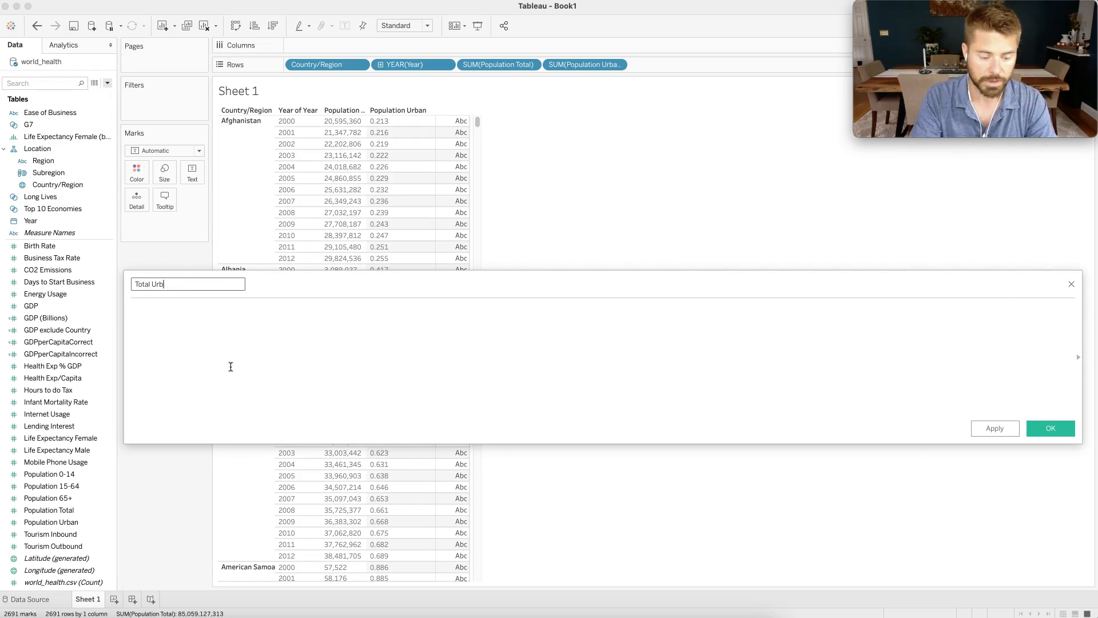
{"action": "type", "text": "an Population"}
{"action": "key", "text": "Tab"}
Start the formula as an INCLUDE level-of-detail expression over the dimensions [Country/Region] and [Year].
{"action": "type", "text": "{"}
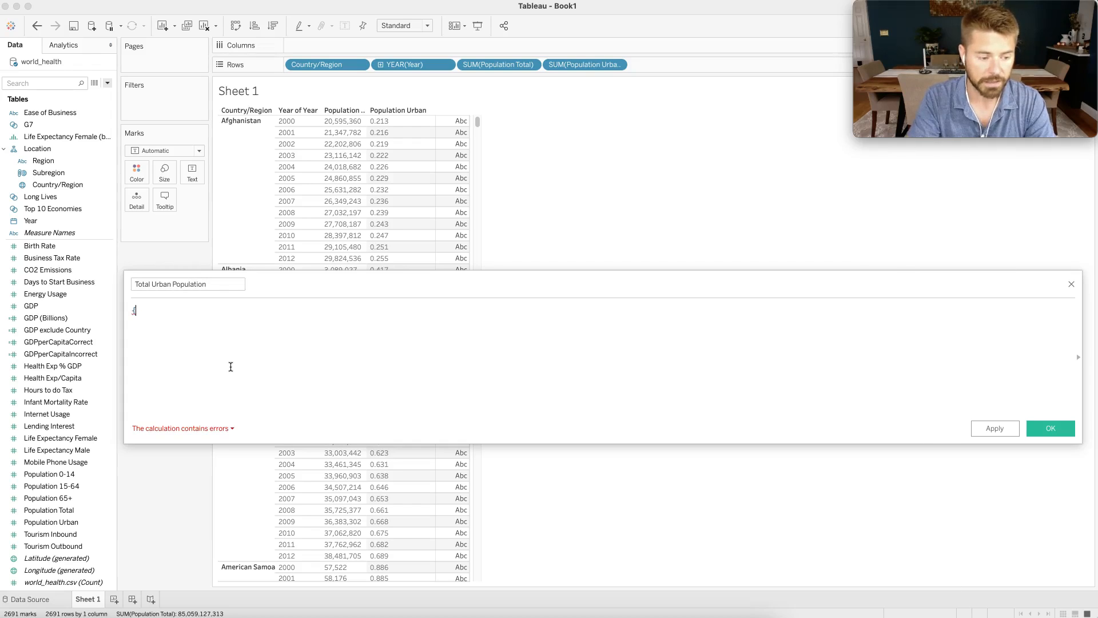
{"action": "type", "text": "INCLUDE"}
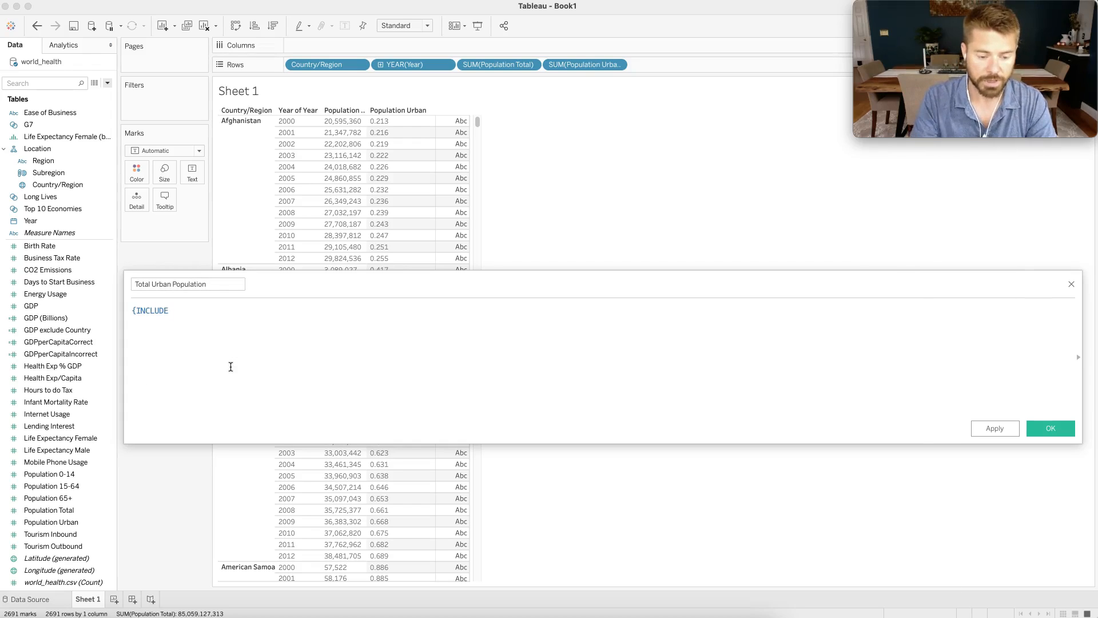
{"action": "left_click", "coordinate": [133, 313]}
{"action": "left_click", "coordinate": [203, 312]}
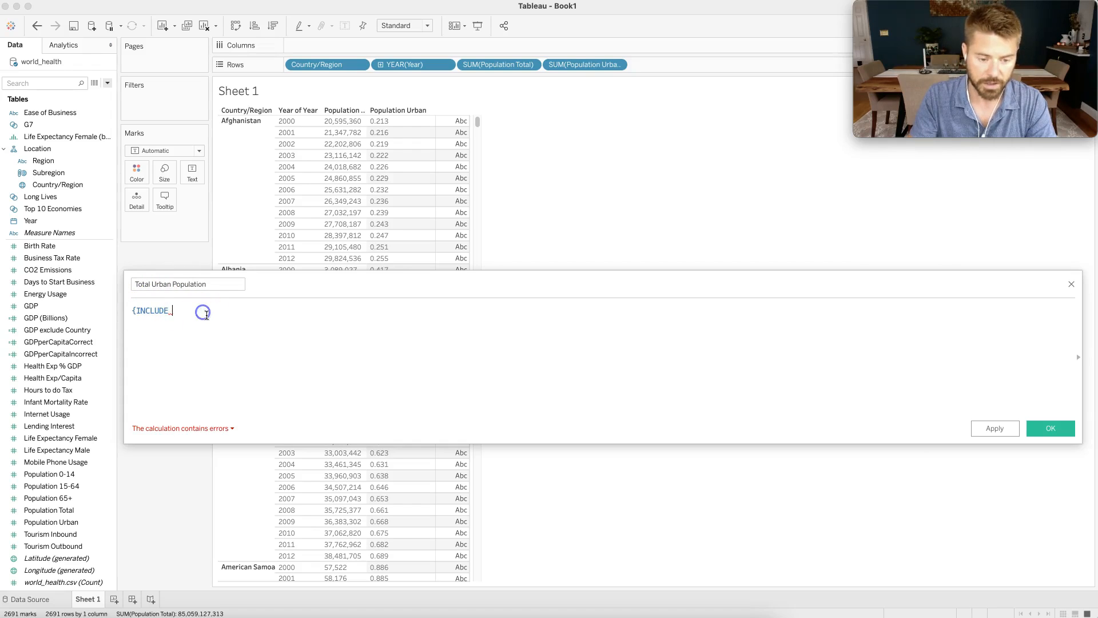
{"action": "type", "text": "[Country/Region], "}
{"action": "type", "text": "[Year]"}
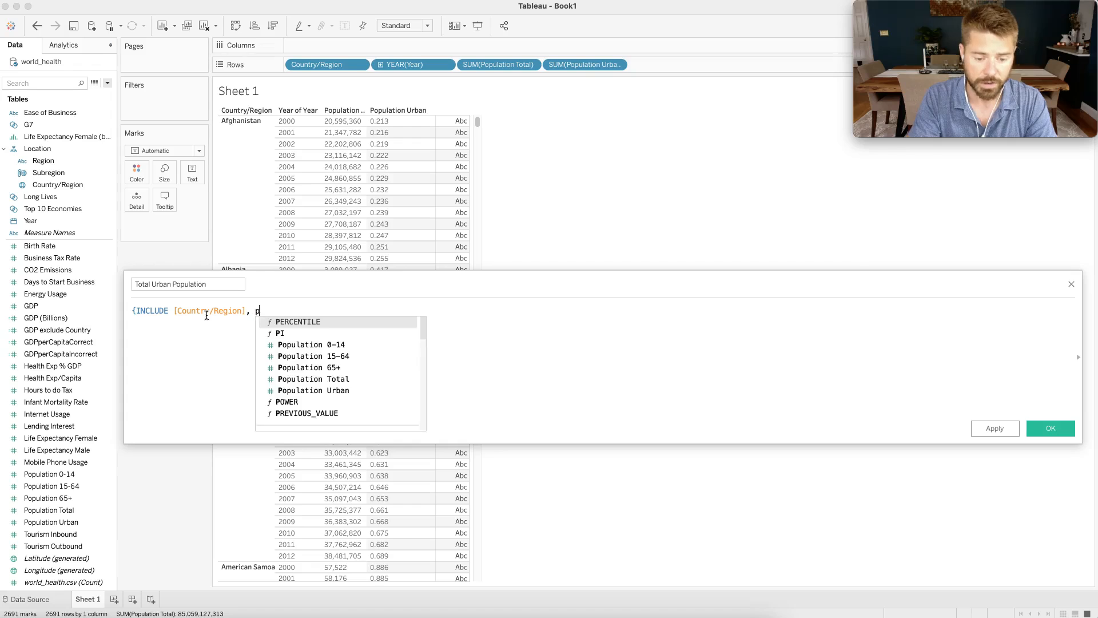
{"action": "type", "text": " : AVG("}
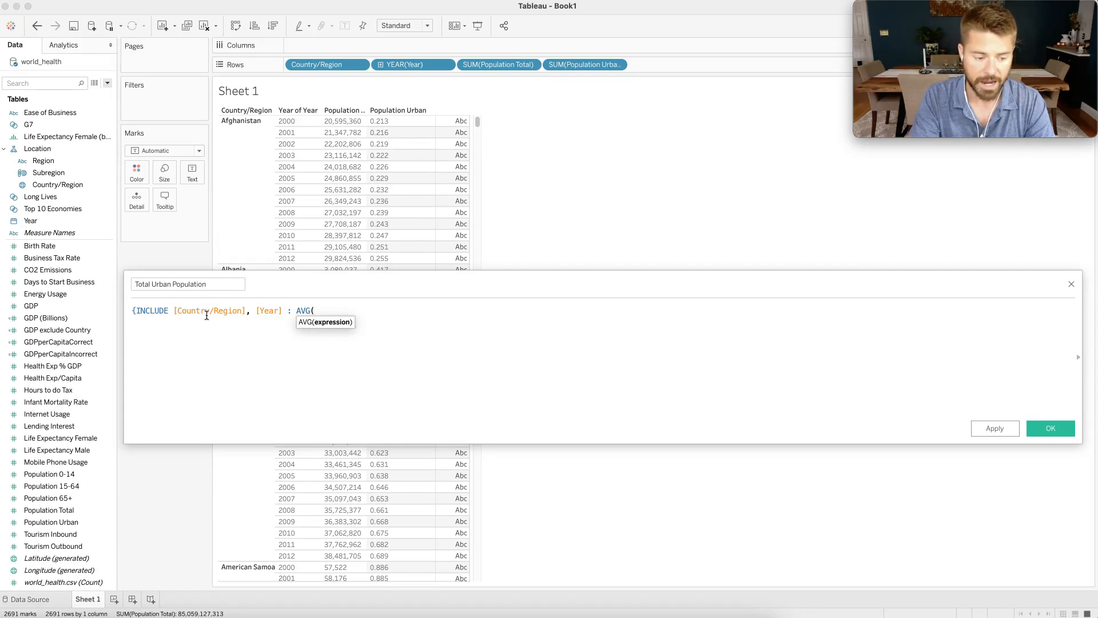
{"action": "type", "text": "Pop"}
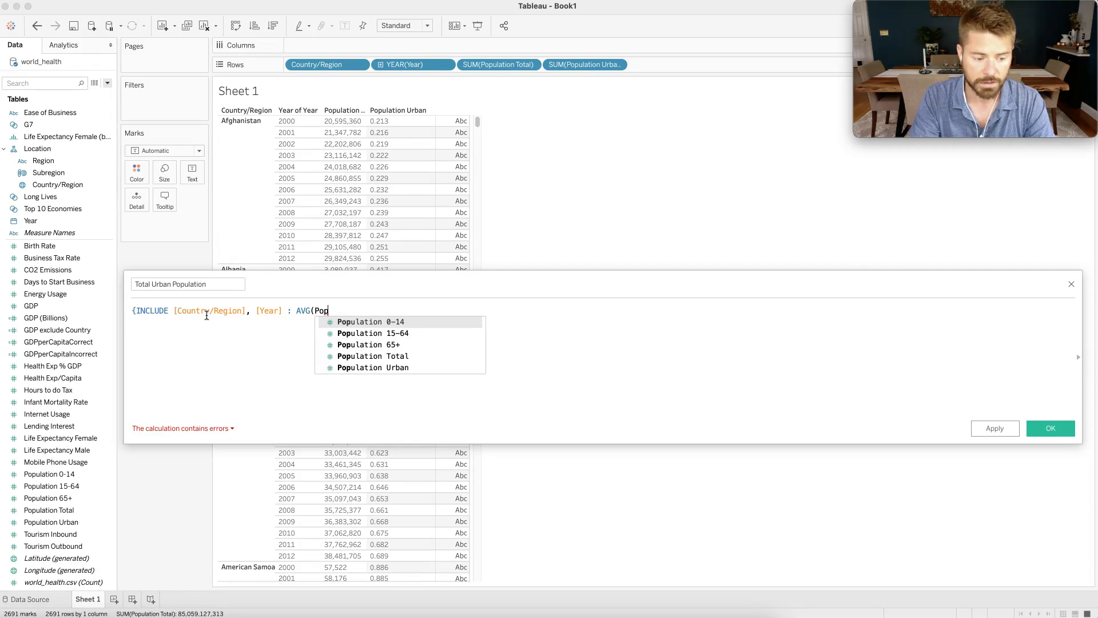
Continue the expression after a colon with the average of the urban share, AVG([Population Urban]).
{"action": "key", "text": "Down"}
{"action": "key", "text": "Down"}
{"action": "key", "text": "Down"}
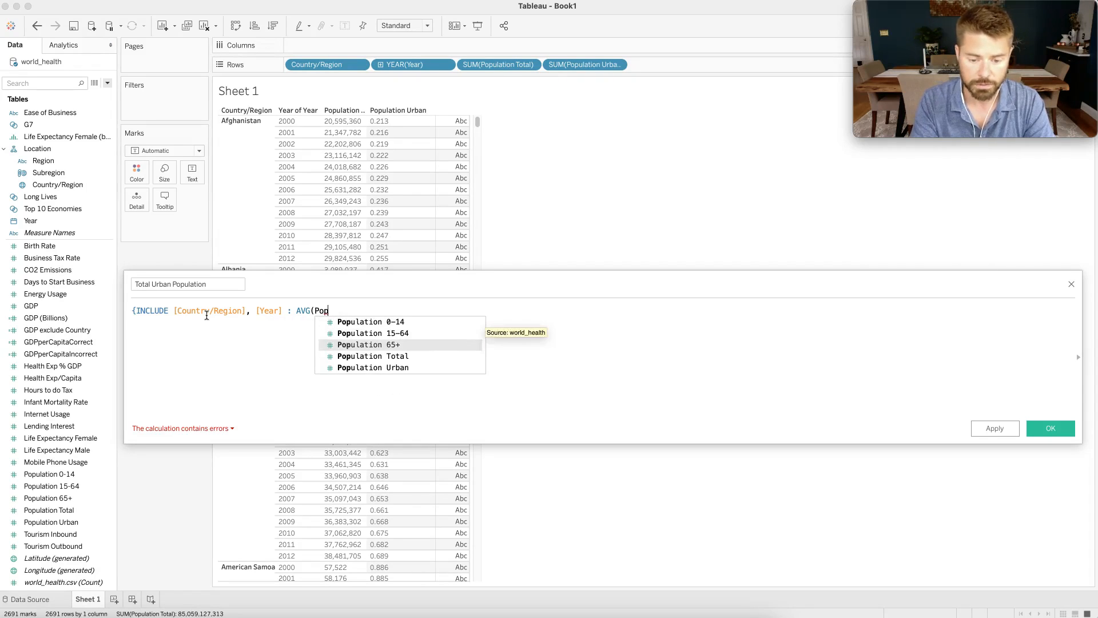
{"action": "key", "text": "Return"}
{"action": "type", "text": ")"}
{"action": "key", "text": "BackSpace"}
{"action": "key", "text": "BackSpace"}
{"action": "key", "text": "BackSpace"}
{"action": "key", "text": "BackSpace"}
{"action": "key", "text": "BackSpace"}
{"action": "key", "text": "BackSpace"}
{"action": "key", "text": "BackSpace"}
{"action": "type", "text": "Urb"}
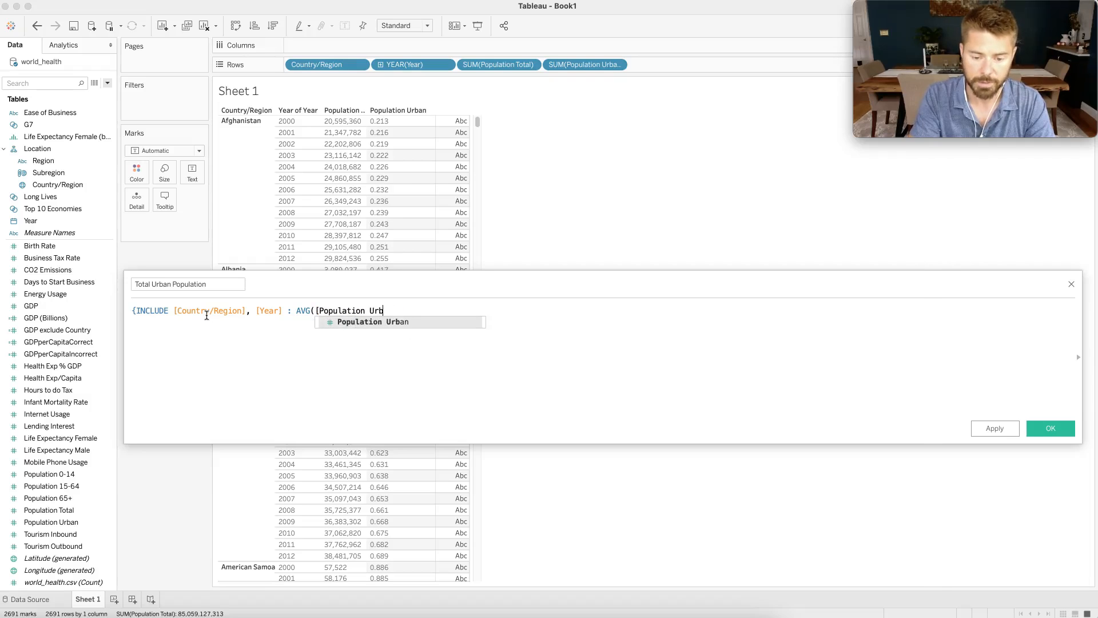
{"action": "key", "text": "Return"}
Multiply the expression by AVG([Population Total]), close the curly brace and save the calculated field.
{"action": "type", "text": ") * AVG(Pop"}
{"action": "key", "text": "Down"}
{"action": "key", "text": "Down"}
{"action": "key", "text": "Down"}
{"action": "key", "text": "Return"}
{"action": "type", "text": ")}"}
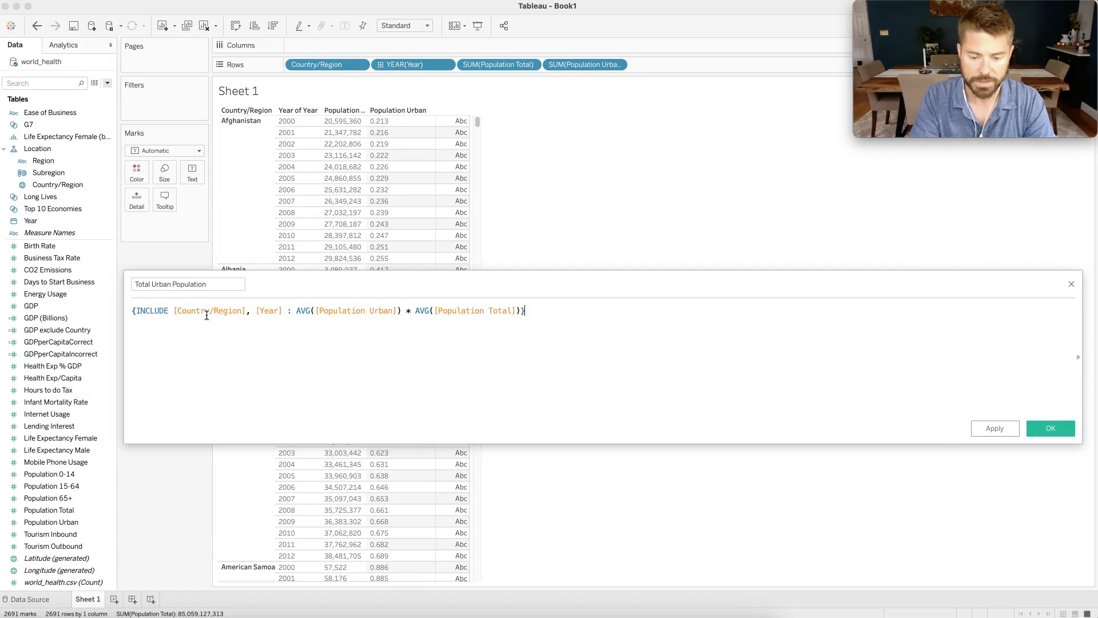
{"action": "left_click", "coordinate": [1048, 429]}
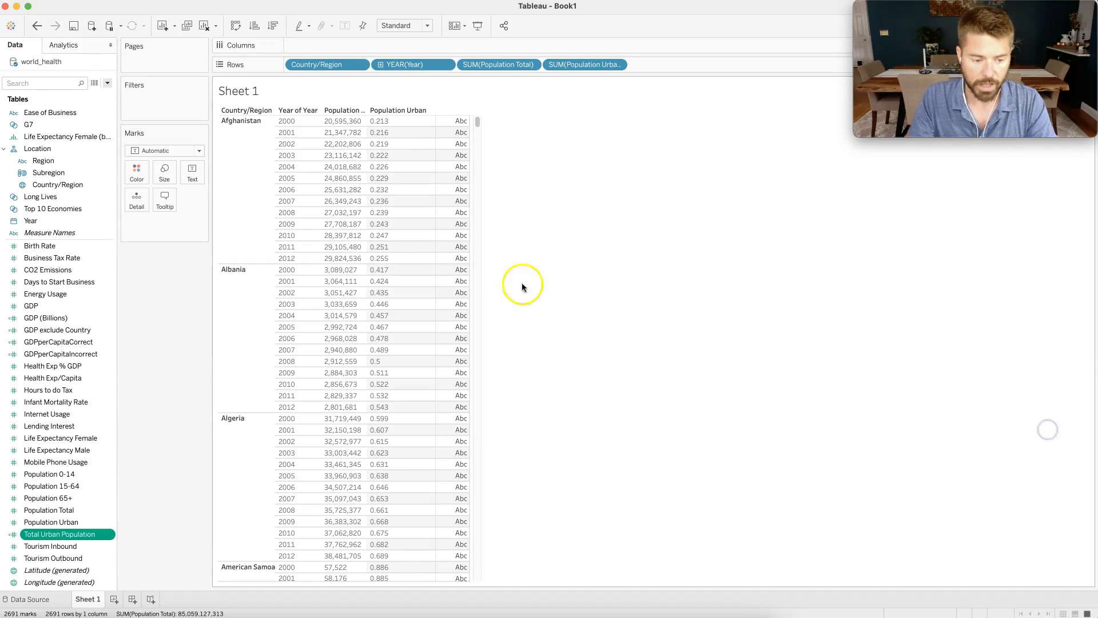
Add Total Urban Population to the end of the rows as a discrete field.
{"action": "left_click", "coordinate": [66, 535]}
{"action": "left_click_drag", "start_coordinate": [66, 535], "coordinate": [669, 64]}
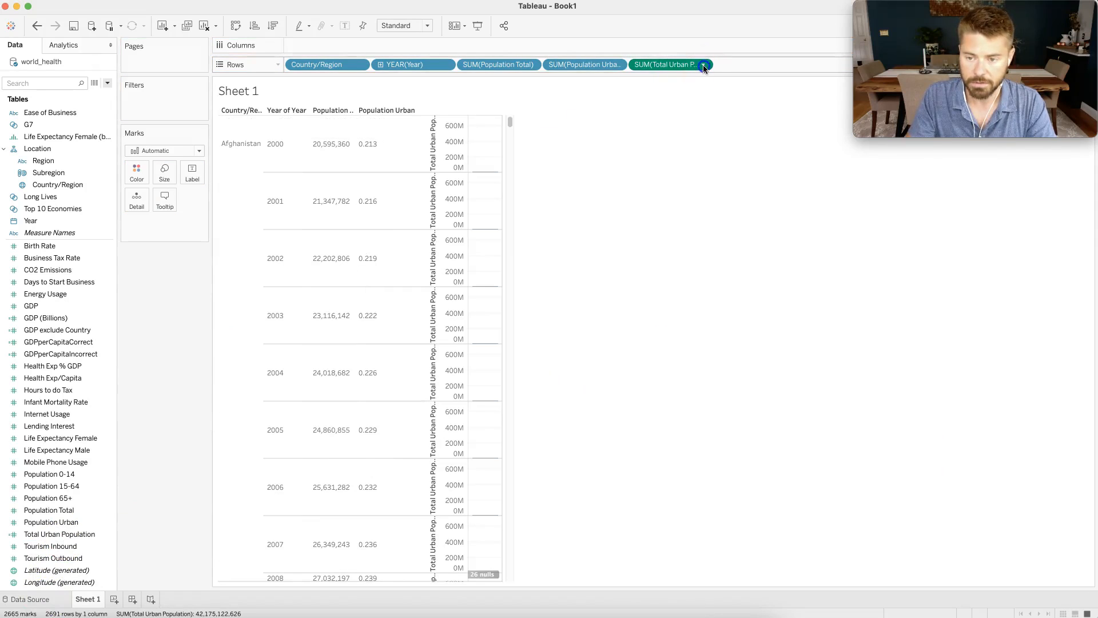
{"action": "left_click", "coordinate": [702, 64]}
{"action": "left_click", "coordinate": [681, 179]}
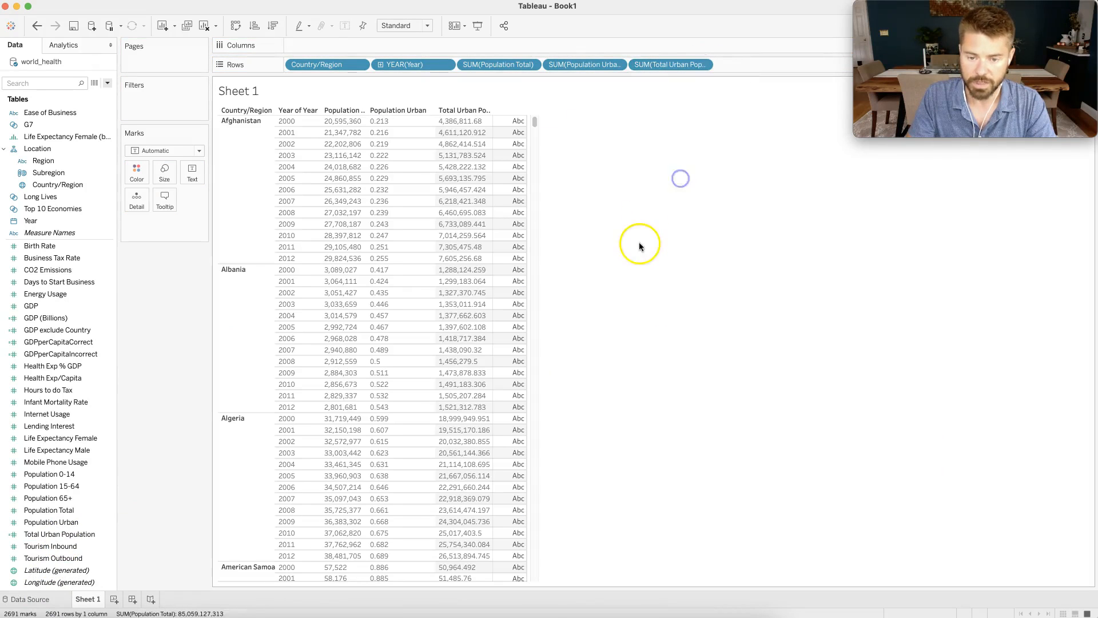
{"action": "left_click", "coordinate": [341, 126]}
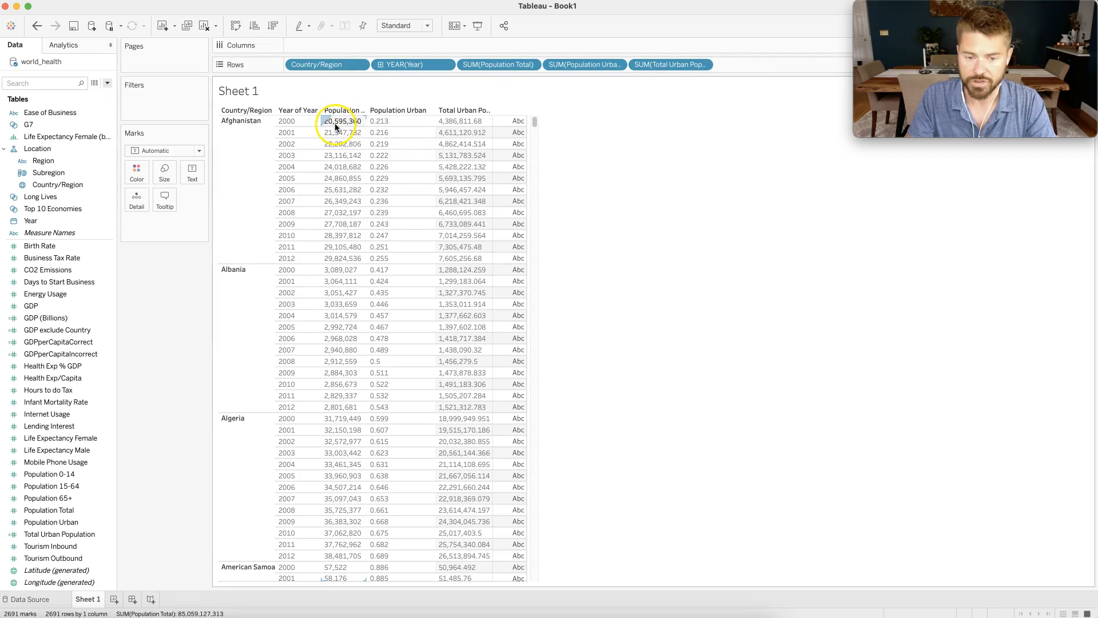
{"action": "left_click", "coordinate": [394, 123]}
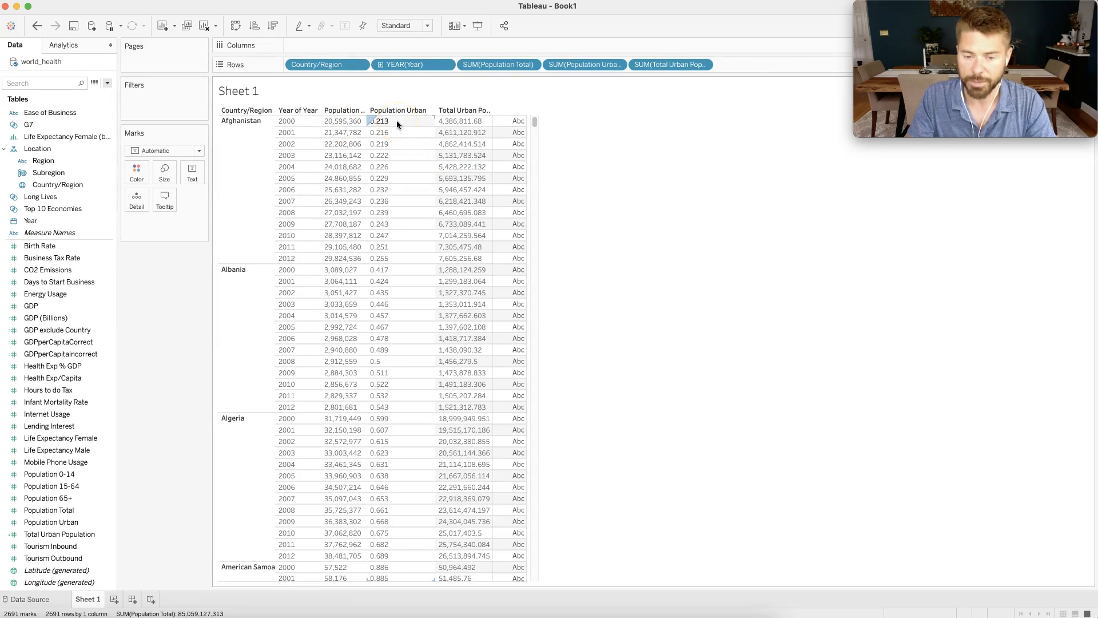
{"action": "left_click", "coordinate": [609, 210]}
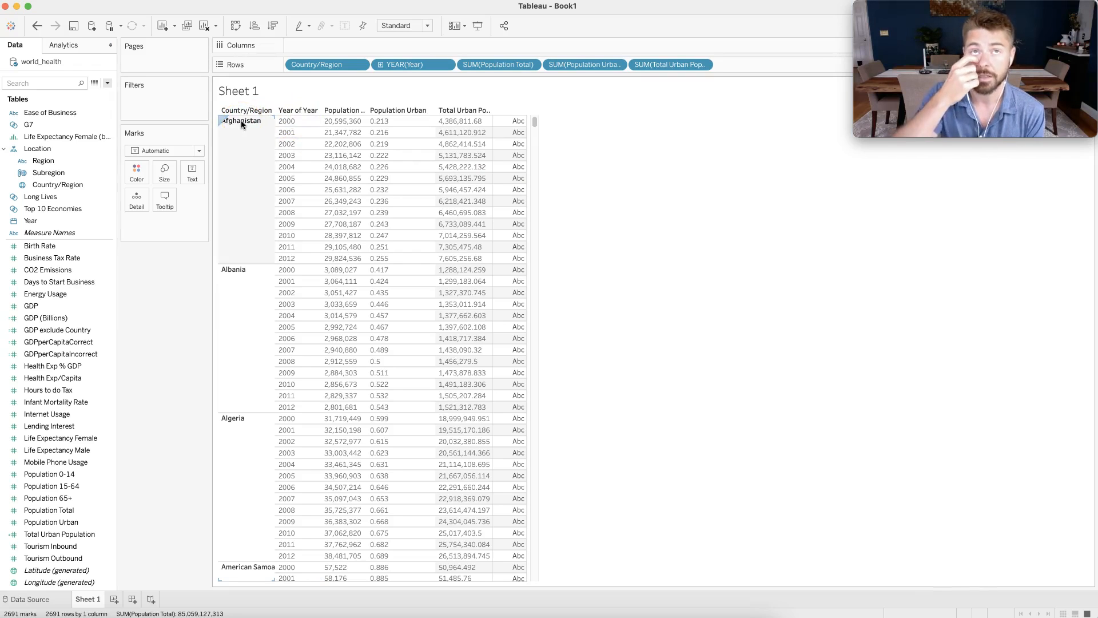
{"action": "left_click_drag", "start_coordinate": [241, 122], "coordinate": [277, 122]}
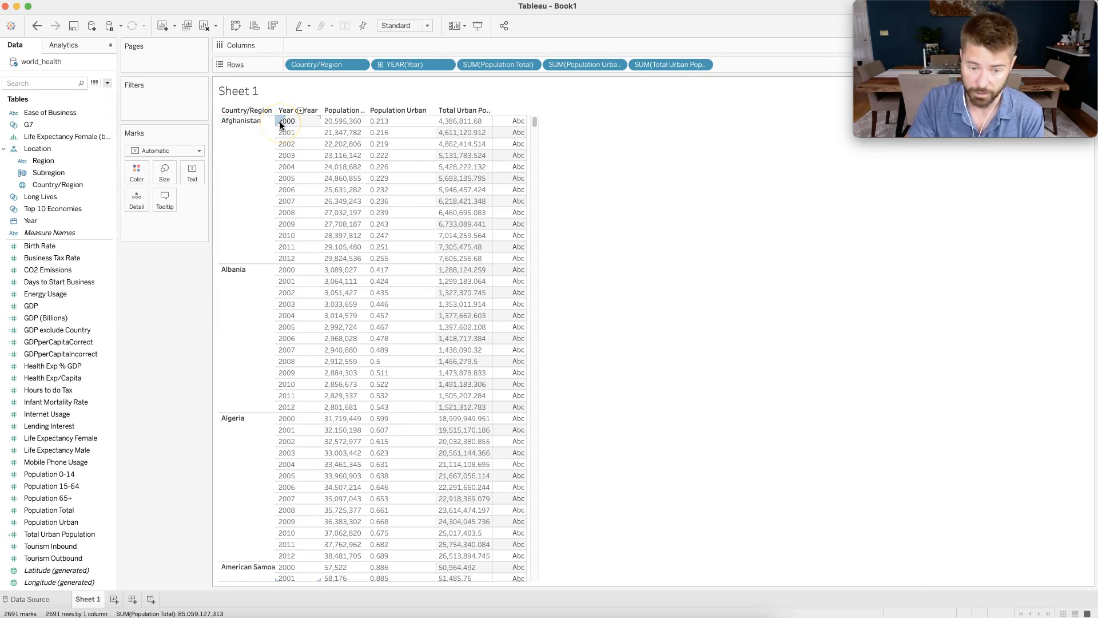
On a new worksheet, chart Total Urban Population by Year as lines coloured by Region.
{"action": "left_click", "coordinate": [113, 601]}
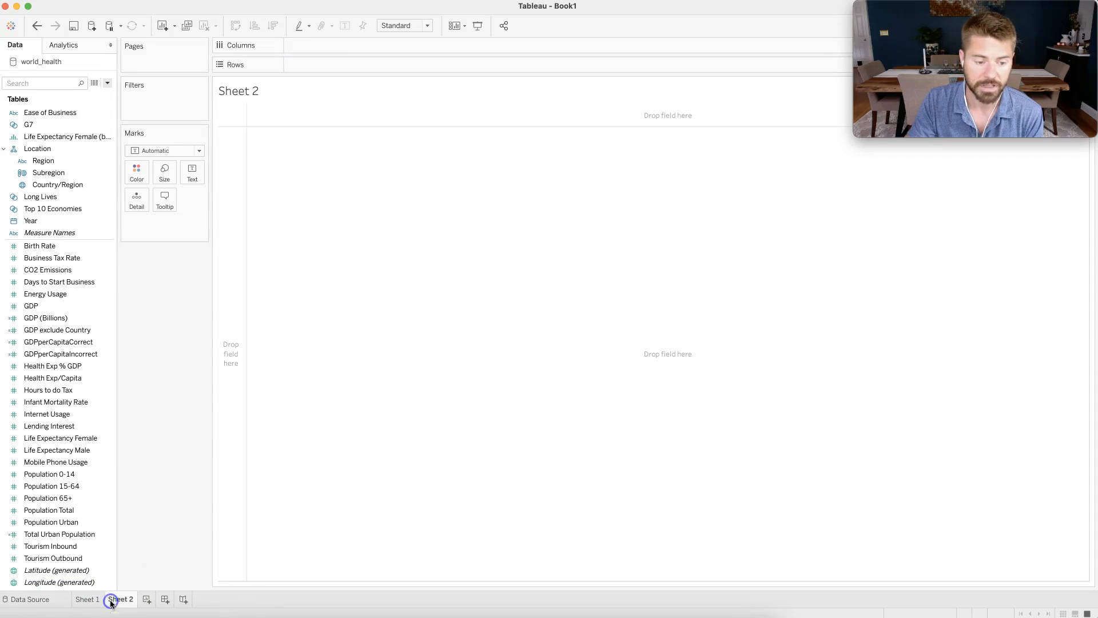
{"action": "left_click", "coordinate": [43, 161]}
{"action": "left_click_drag", "start_coordinate": [39, 208], "coordinate": [307, 50]}
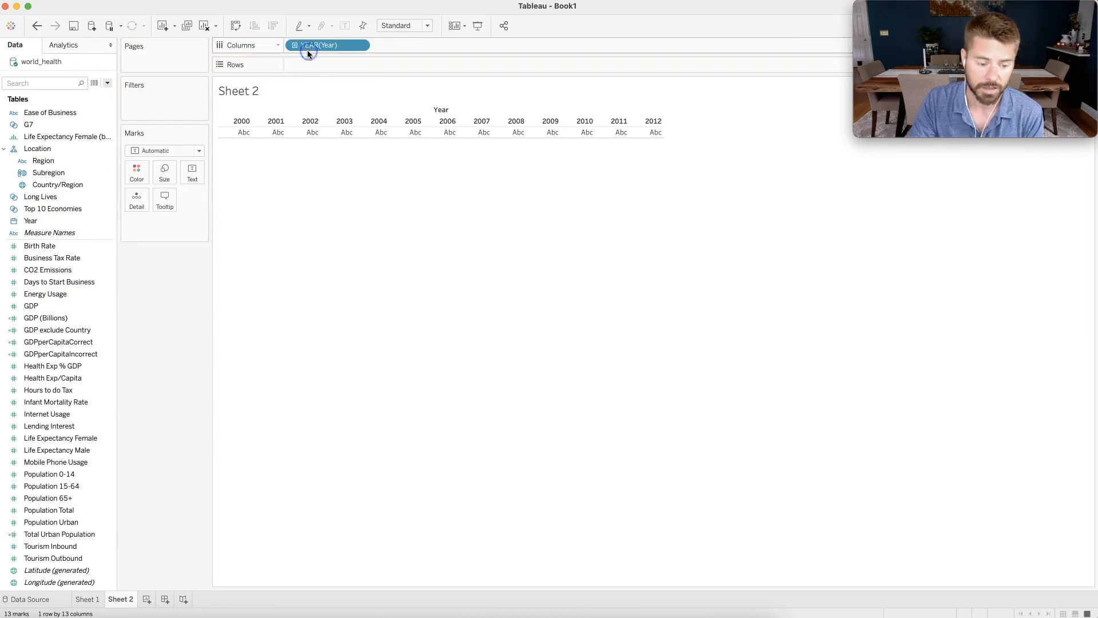
{"action": "left_click_drag", "start_coordinate": [62, 536], "coordinate": [331, 64]}
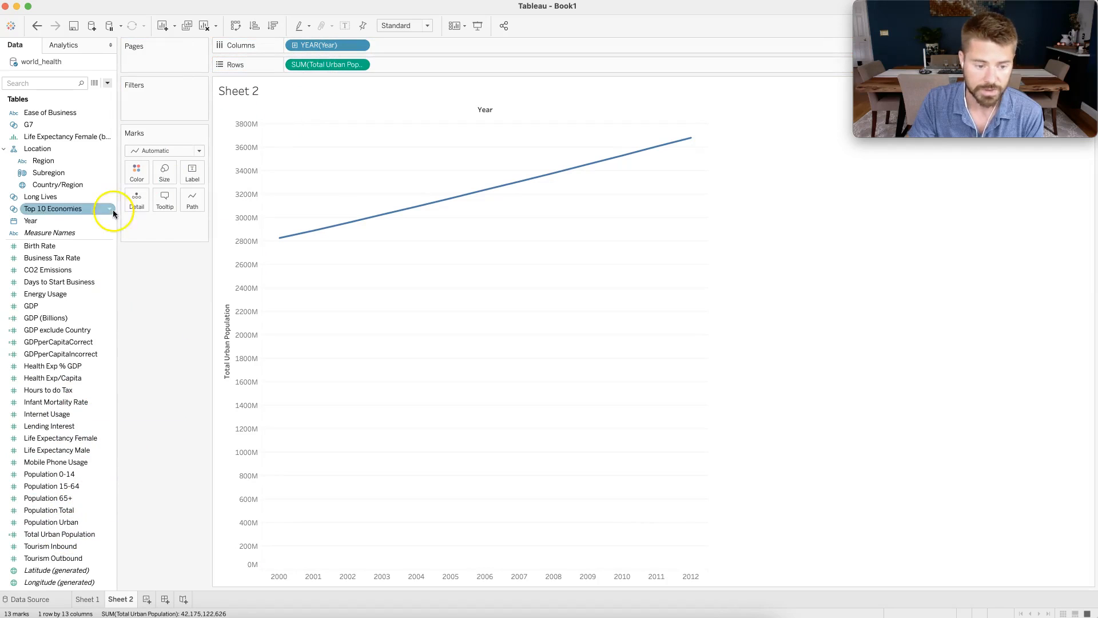
{"action": "left_click_drag", "start_coordinate": [45, 160], "coordinate": [137, 171]}
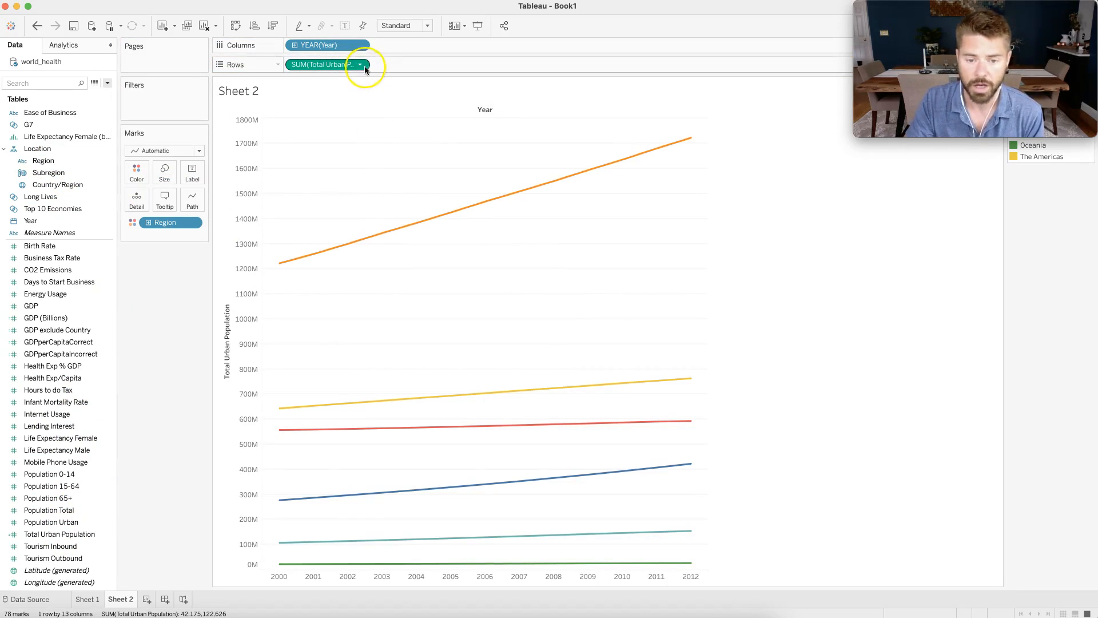
{"action": "mouse_move", "coordinate": [679, 142]}
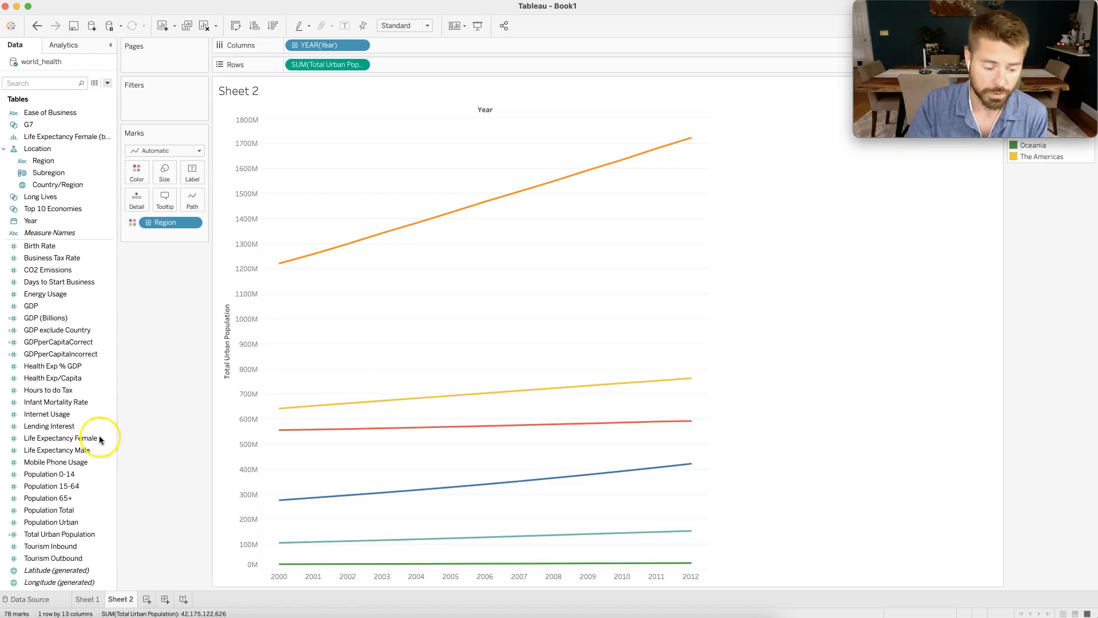
Open the Total Urban Population calculation, examine its INCLUDE dimensions and averaged population terms, and close it.
{"action": "left_click", "coordinate": [112, 535]}
{"action": "left_click", "coordinate": [131, 363]}
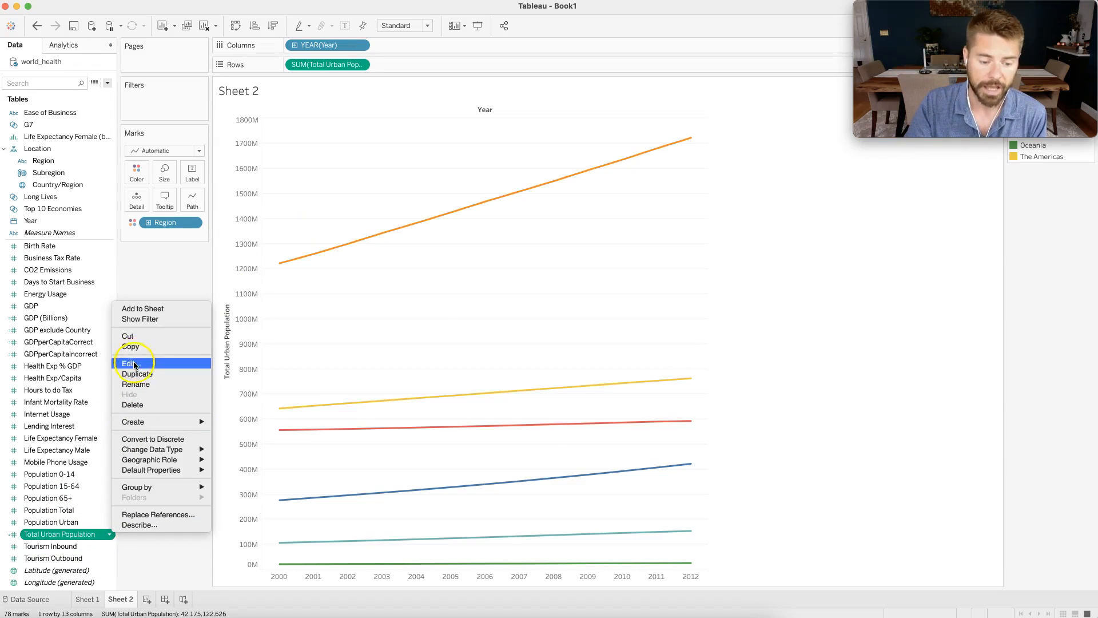
{"action": "left_click_drag", "start_coordinate": [386, 270], "coordinate": [326, 325]}
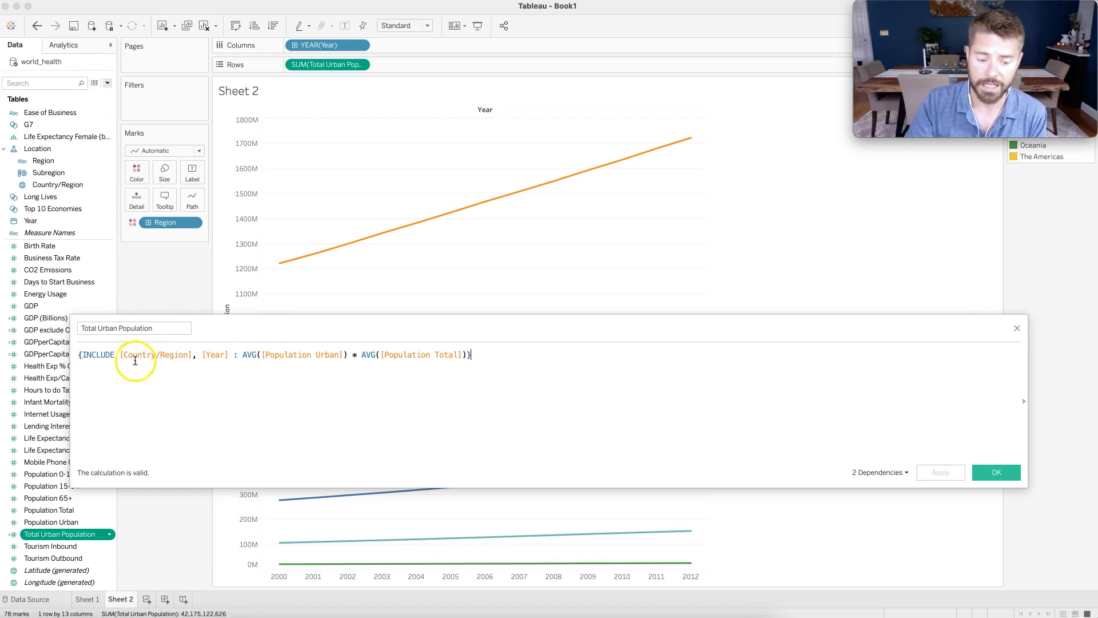
{"action": "left_click_drag", "start_coordinate": [120, 355], "coordinate": [466, 357]}
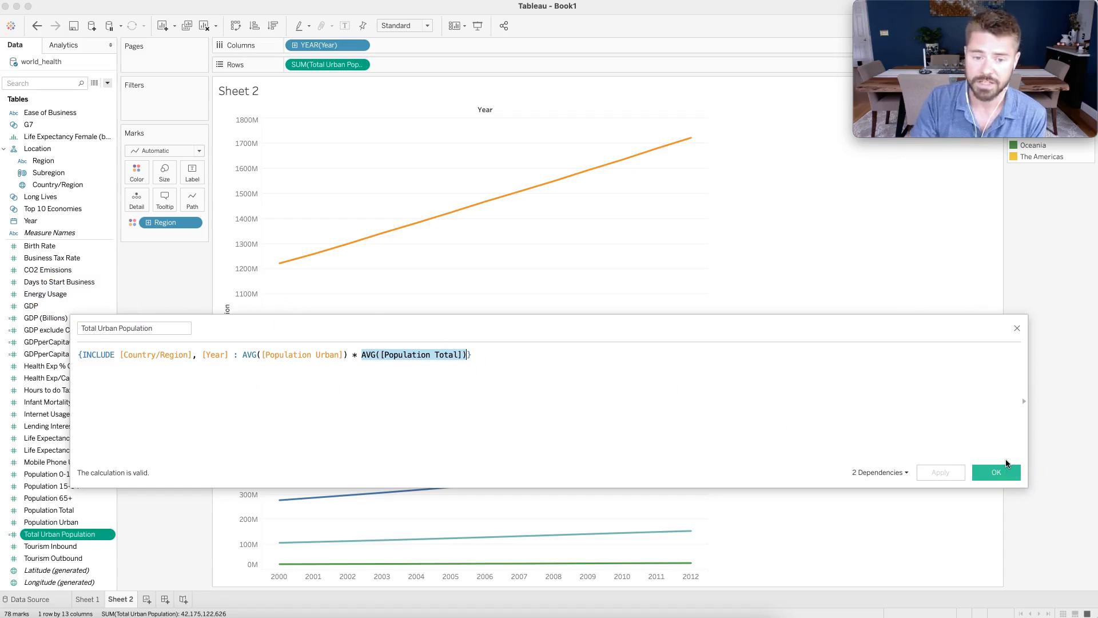
{"action": "left_click", "coordinate": [1017, 327]}
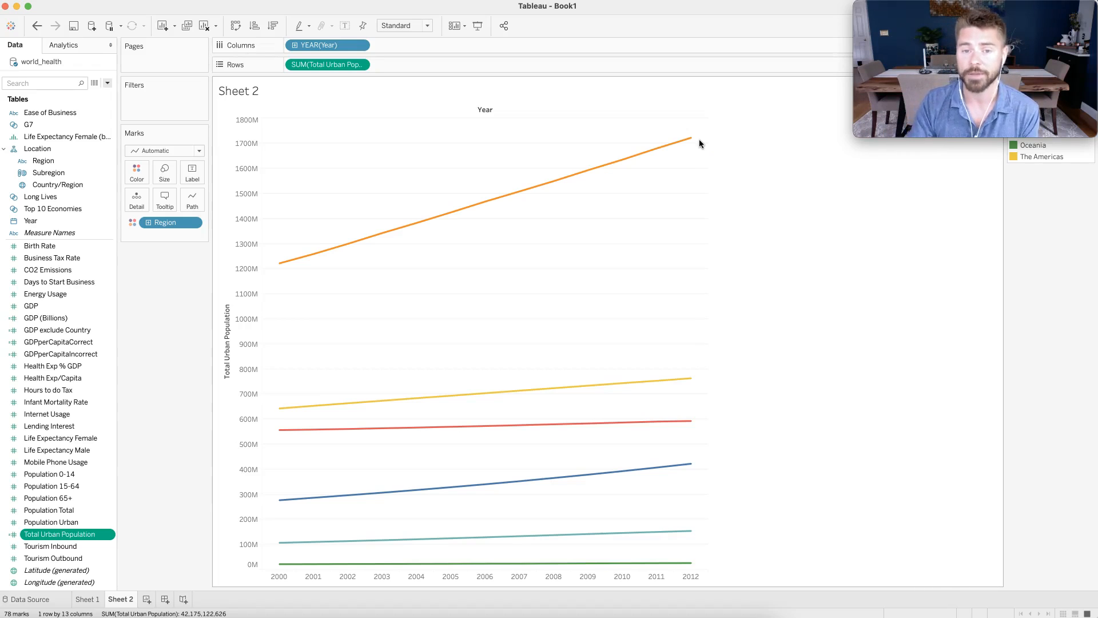
{"action": "left_click", "coordinate": [247, 80]}
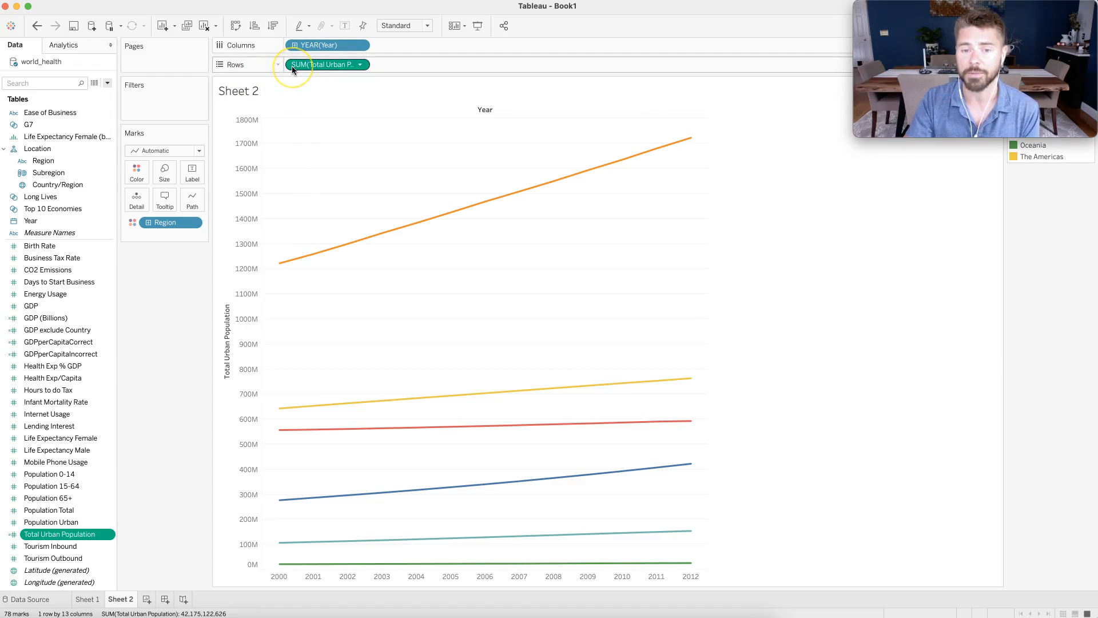